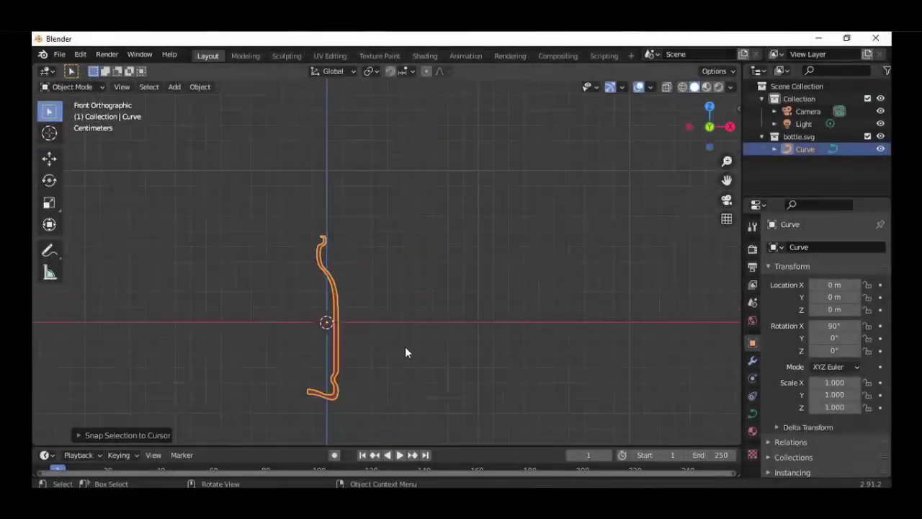
- Shift the bottle profile 0.01 m along X with snapping turned on
{"action": "key", "text": "shift+Tab"}
{"action": "key", "text": "g"}
{"action": "left_click", "coordinate": [404, 361]}
{"action": "scroll", "coordinate": [404, 362], "scroll_direction": "up", "scroll_amount": 1}
{"action": "middle_click_drag", "start_coordinate": [404, 362], "coordinate": [377, 285], "text": "shift"}
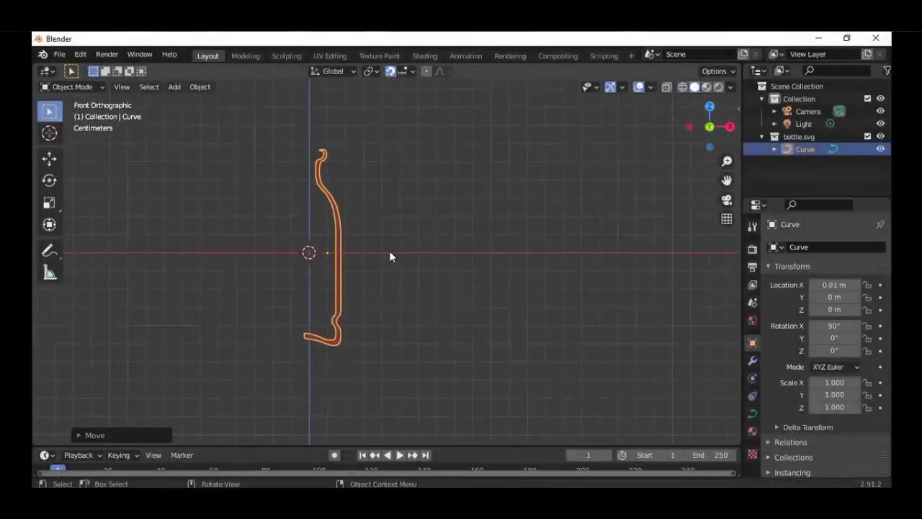
- Convert the profile curve to a mesh and switch it into Edit Mode
{"action": "key", "text": "Tab"}
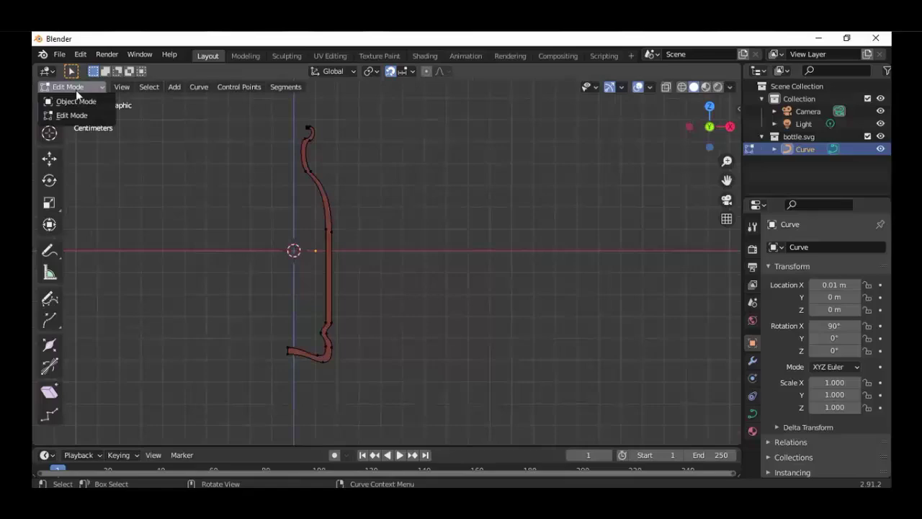
{"action": "left_click", "coordinate": [76, 101]}
{"action": "left_click", "coordinate": [200, 86]}
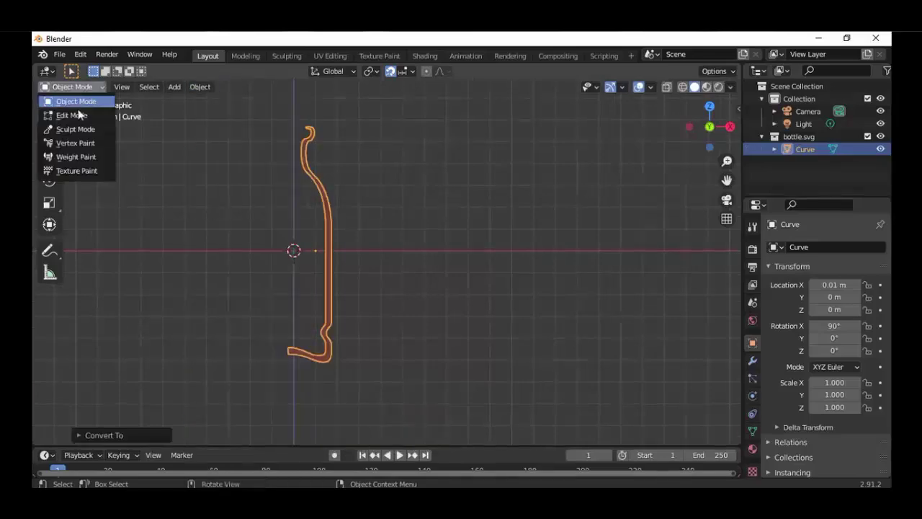
- Spin the profile a full turn around Z into a bottle, viewed from the top
{"action": "left_click", "coordinate": [72, 115]}
{"action": "left_click_drag", "start_coordinate": [63, 362], "coordinate": [105, 363]}
{"action": "left_click", "coordinate": [67, 379]}
{"action": "middle_click_drag", "start_coordinate": [432, 339], "coordinate": [531, 293]}
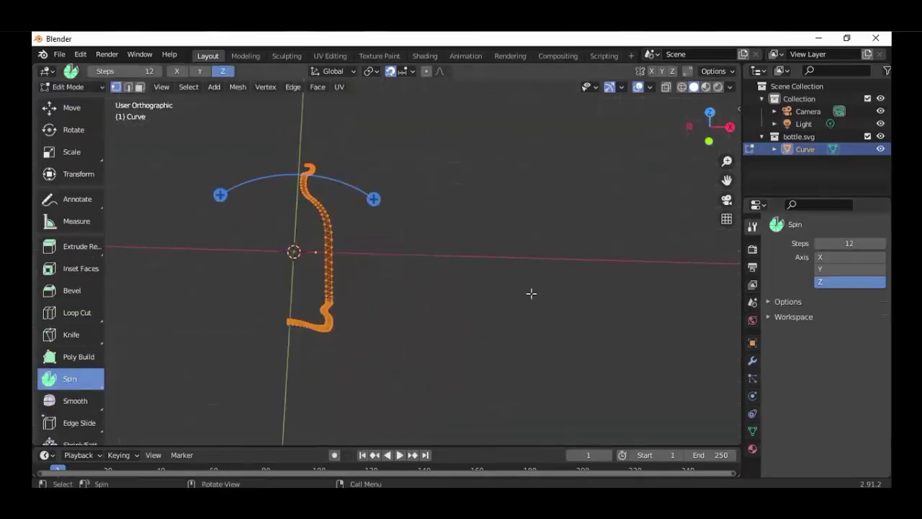
{"action": "key", "text": "KP_7"}
{"action": "left_click_drag", "start_coordinate": [398, 263], "coordinate": [206, 290]}
{"action": "middle_click_drag", "start_coordinate": [206, 290], "coordinate": [386, 348]}
{"action": "key", "text": "KP_7"}
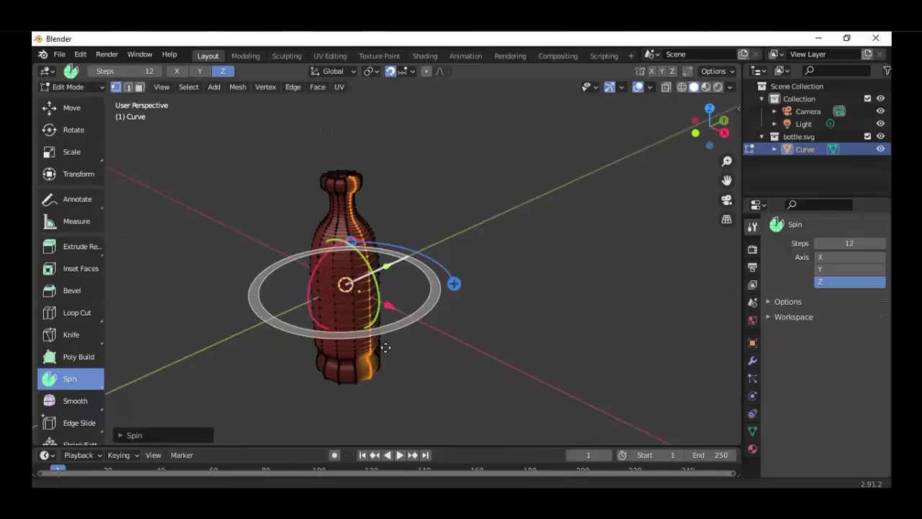
- Undo the spin and spin the profile again with 48 steps
{"action": "scroll", "coordinate": [523, 263], "scroll_direction": "up", "scroll_amount": 2}
{"action": "key", "text": "ctrl+z"}
{"action": "left_click_drag", "start_coordinate": [440, 294], "coordinate": [434, 335]}
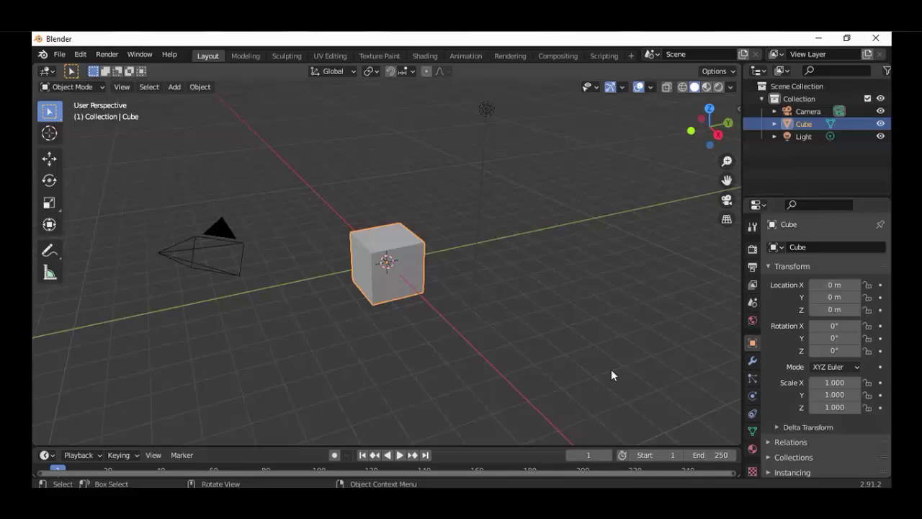
- Delete the default cube and import bottle.svg from Desktop/Blueprints as a curve
{"action": "key", "text": "x"}
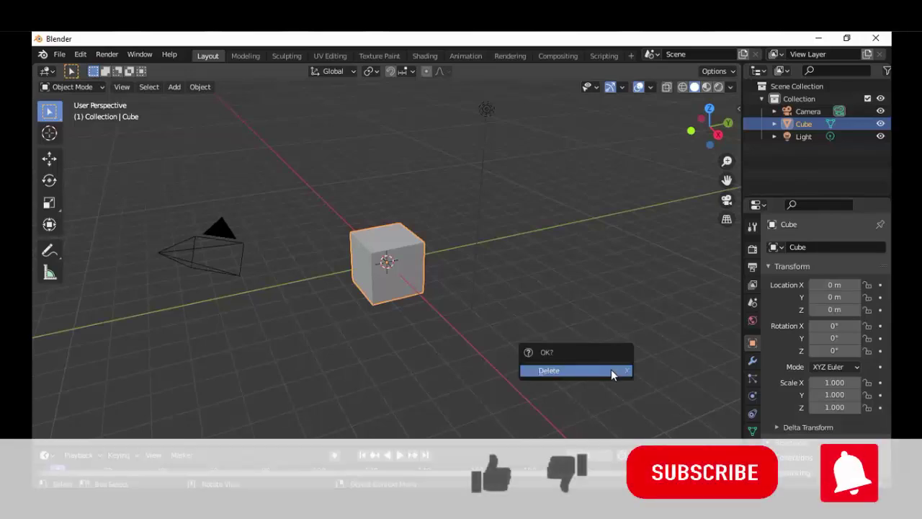
{"action": "left_click", "coordinate": [611, 371]}
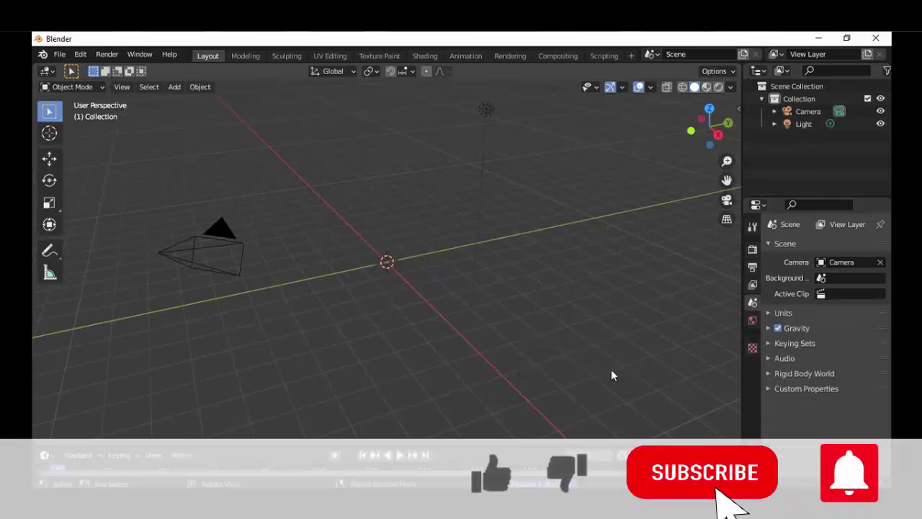
{"action": "left_click", "coordinate": [59, 55]}
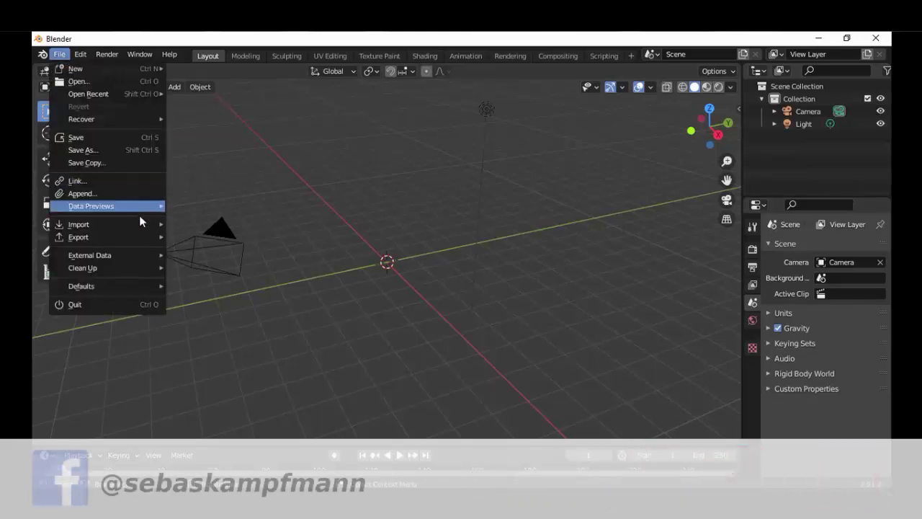
{"action": "mouse_move", "coordinate": [137, 225]}
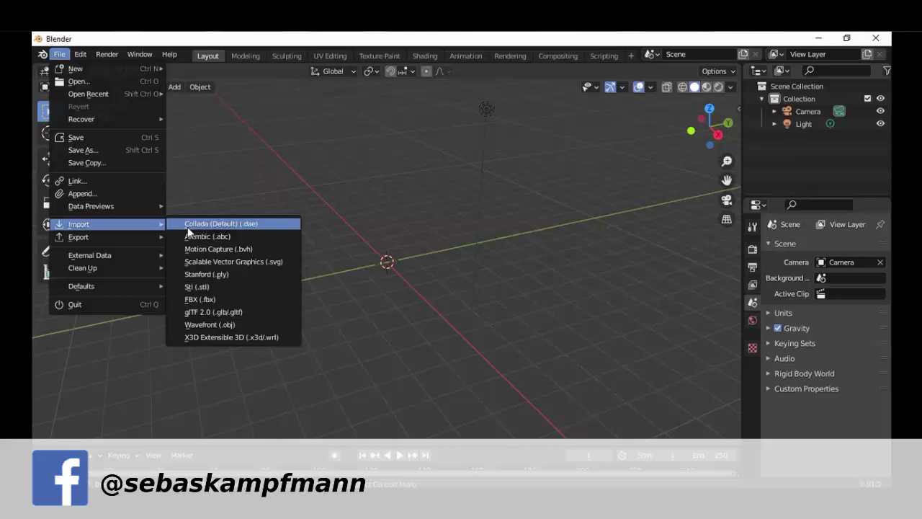
{"action": "left_click", "coordinate": [234, 263]}
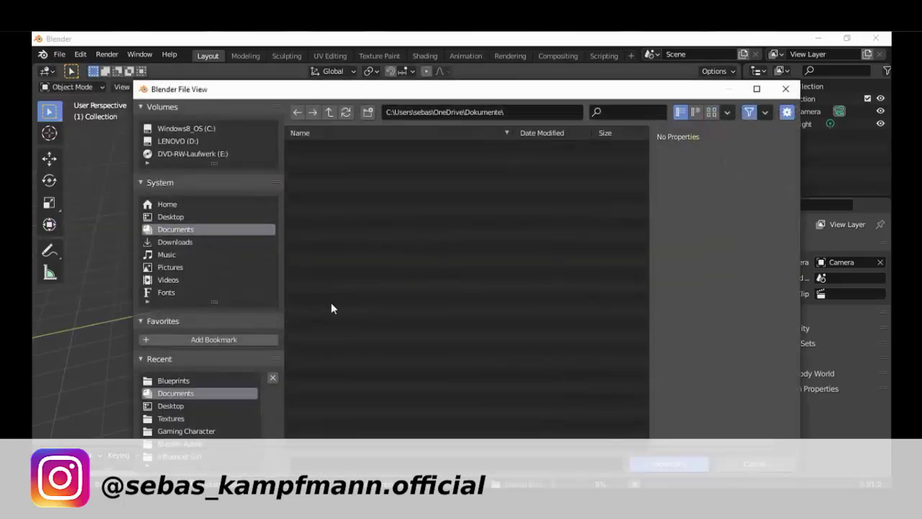
{"action": "left_click", "coordinate": [176, 219]}
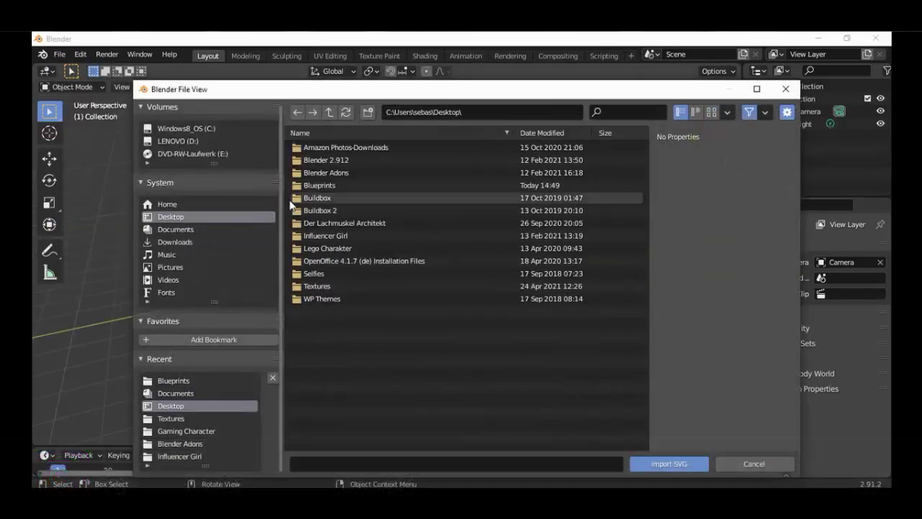
{"action": "left_click", "coordinate": [342, 187]}
{"action": "left_click", "coordinate": [342, 187]}
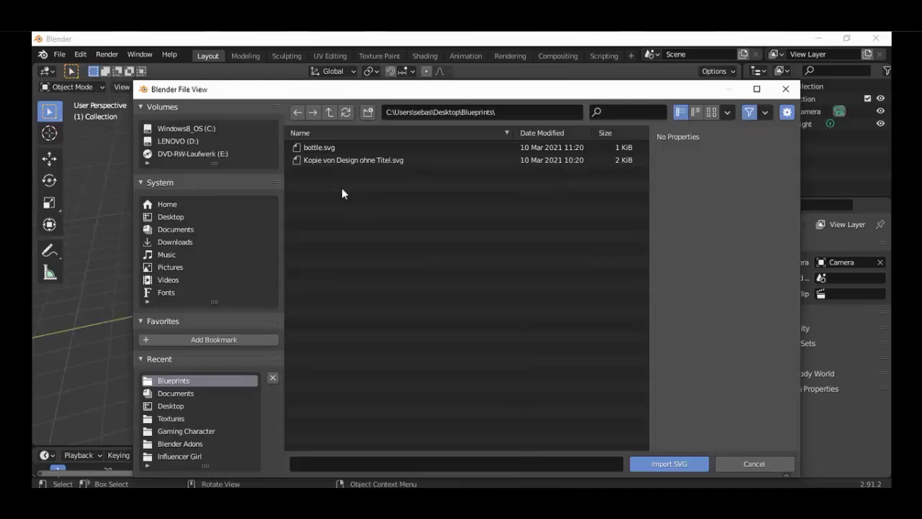
{"action": "left_click", "coordinate": [324, 150]}
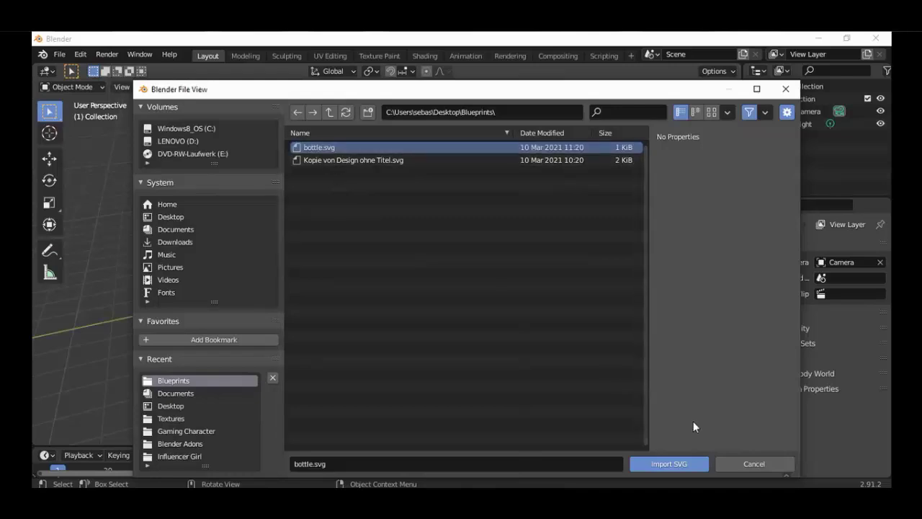
{"action": "left_click", "coordinate": [695, 463]}
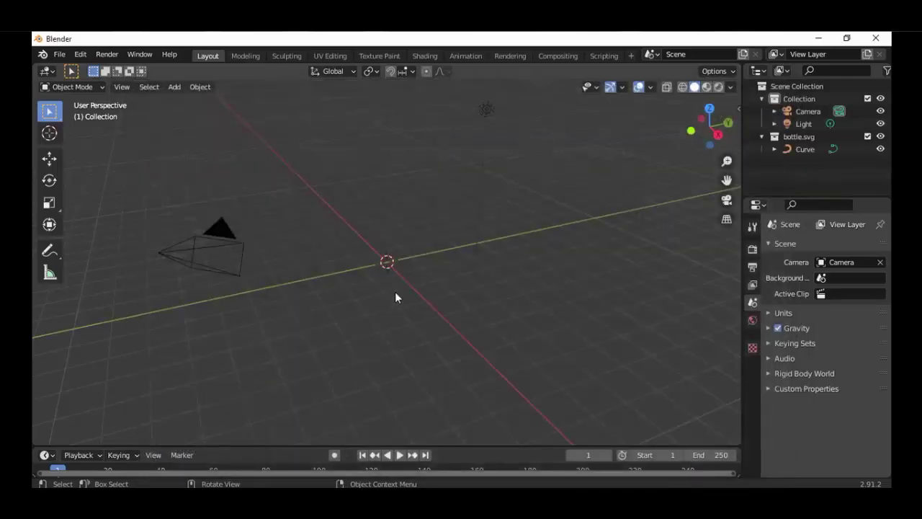
- Select the imported curve, switch to Front view, and rotate it 90° about X
{"action": "key", "text": "s"}
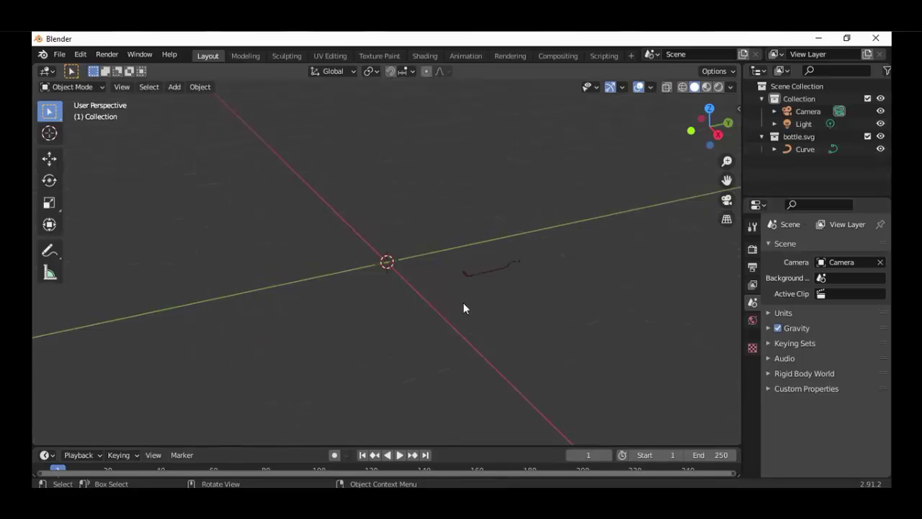
{"action": "left_click", "coordinate": [497, 274]}
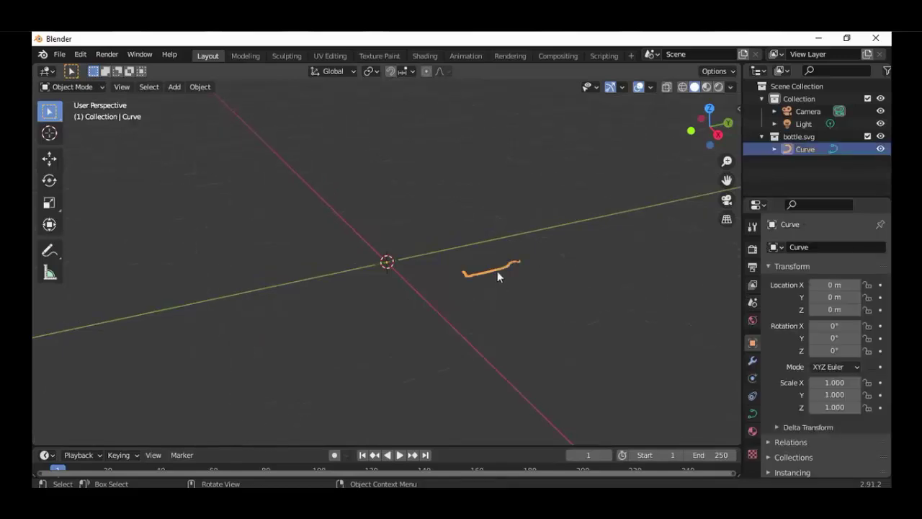
{"action": "key", "text": "KP_1"}
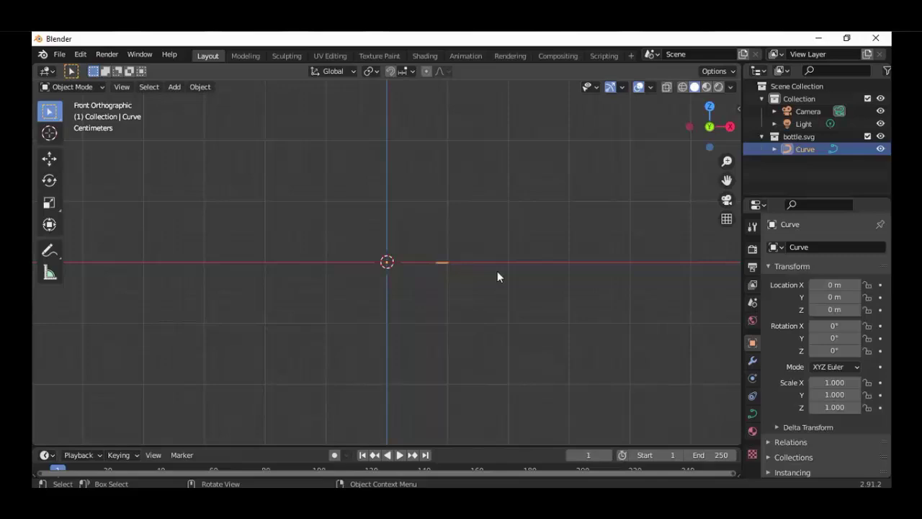
{"action": "type", "text": "rx"}
{"action": "type", "text": "90"}
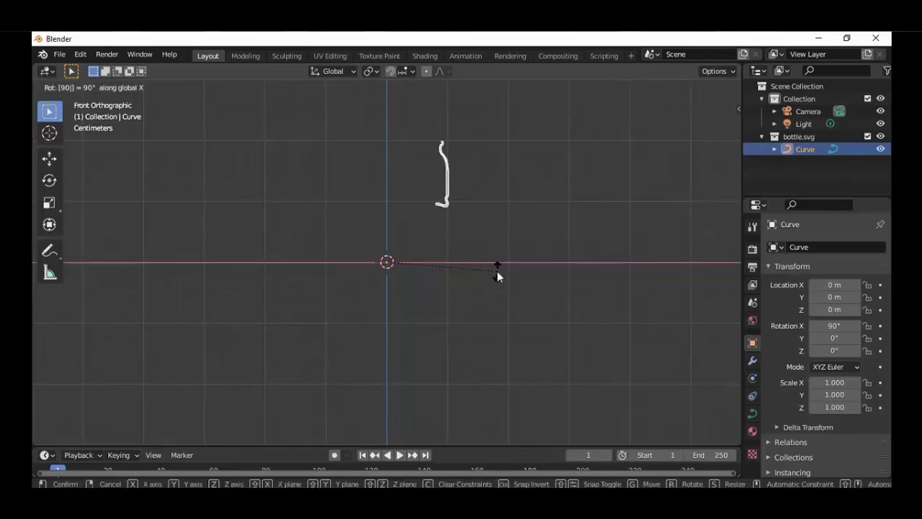
{"action": "key", "text": "Return"}
{"action": "scroll", "coordinate": [503, 178], "scroll_direction": "up", "scroll_amount": 2}
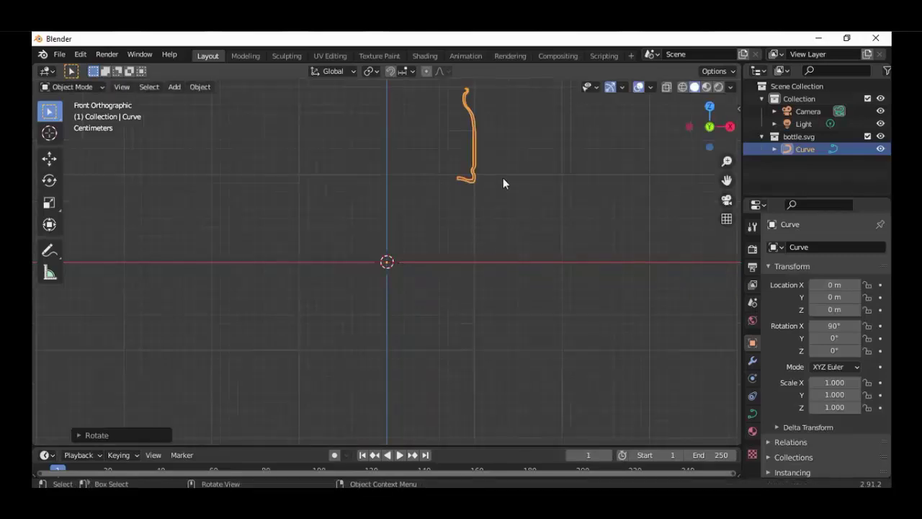
{"action": "middle_click_drag", "start_coordinate": [529, 207], "coordinate": [484, 259], "text": "shift"}
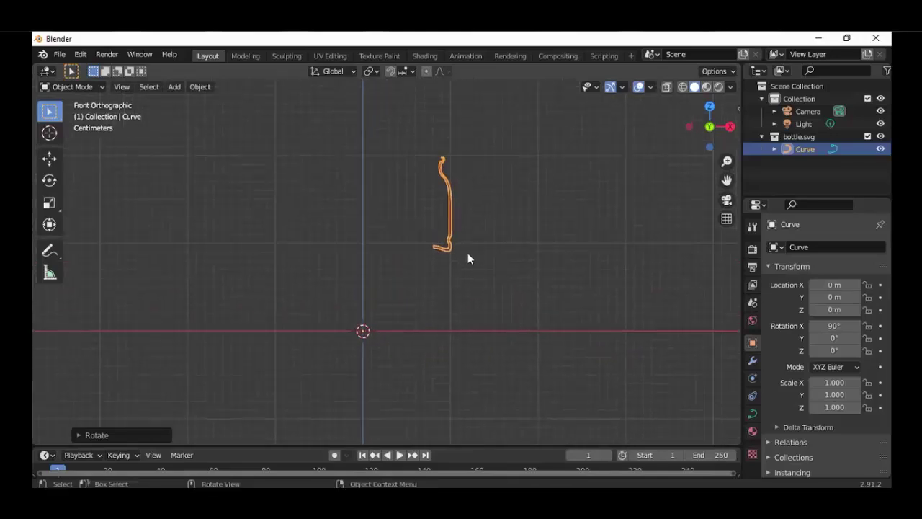
- Set the curve's origin to its geometry and snap the curve to the world origin
{"action": "left_click", "coordinate": [198, 88]}
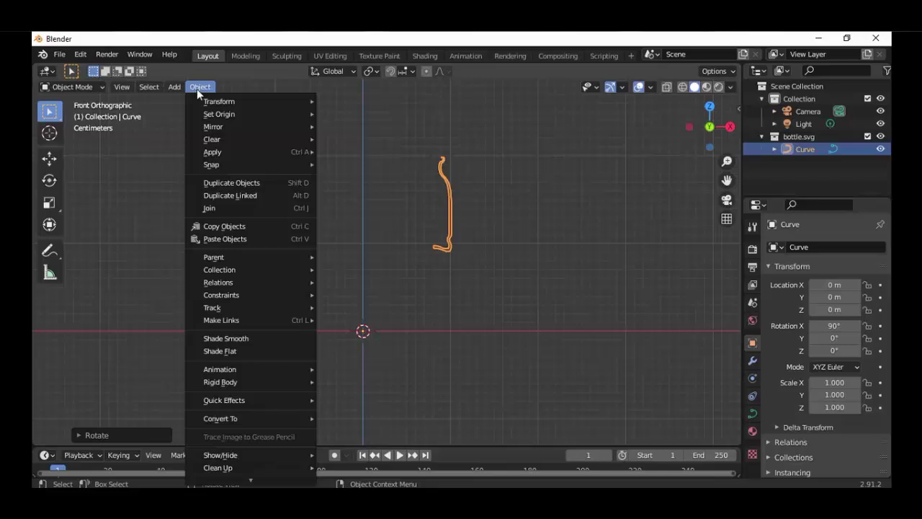
{"action": "mouse_move", "coordinate": [220, 114]}
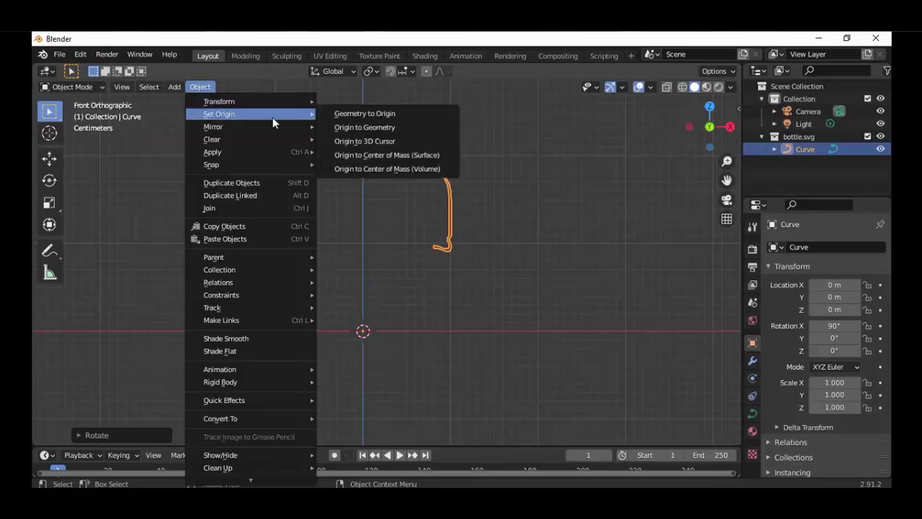
{"action": "left_click", "coordinate": [358, 127]}
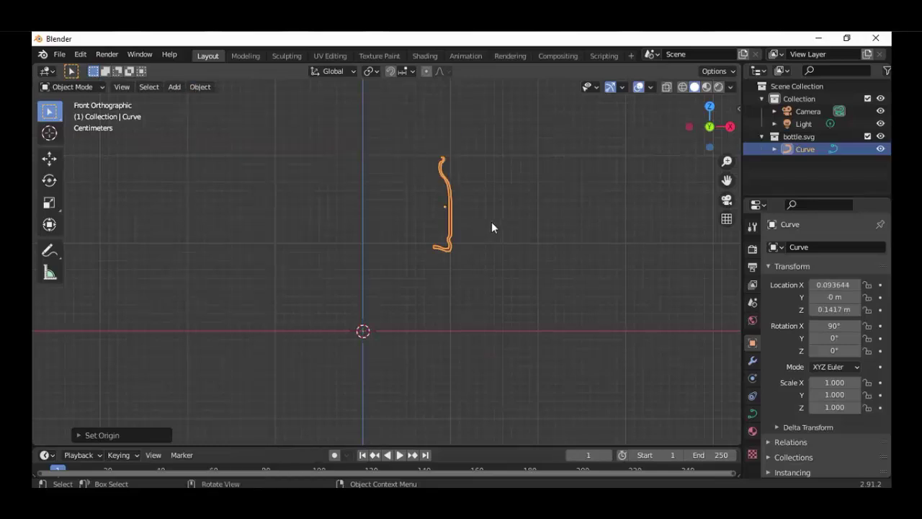
{"action": "key", "text": "shift+s"}
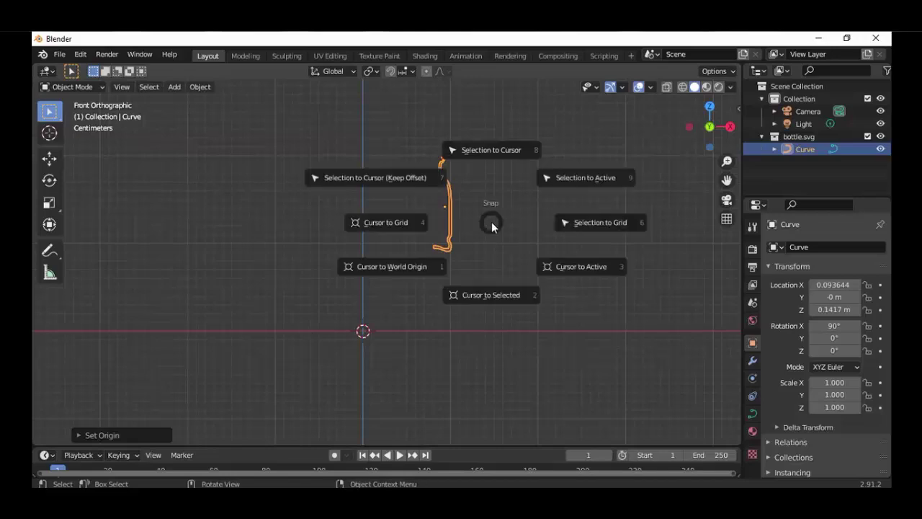
{"action": "left_click", "coordinate": [492, 151]}
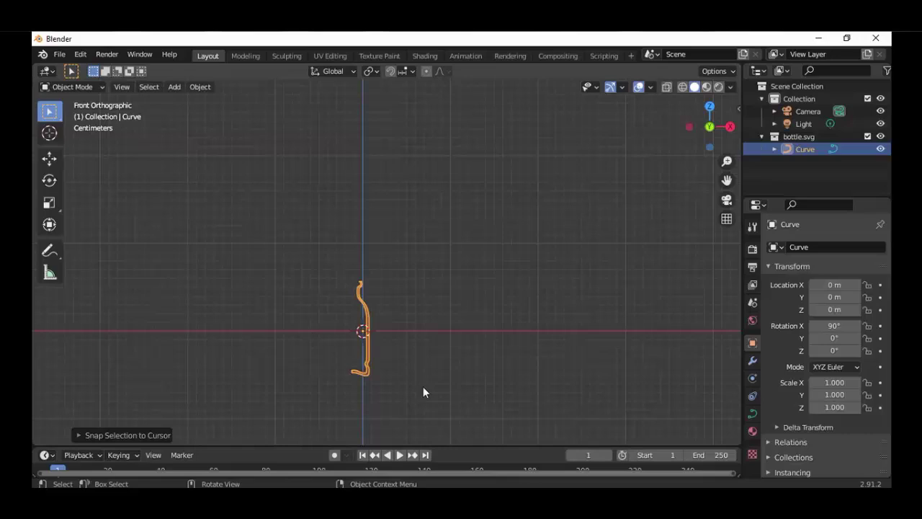
{"action": "middle_click_drag", "start_coordinate": [418, 389], "coordinate": [405, 352], "text": "shift"}
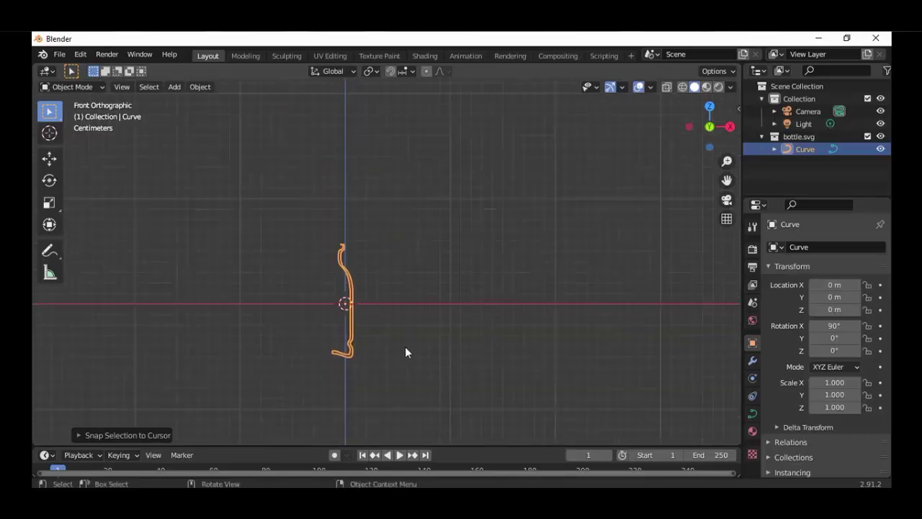
- Move the bottle profile 0.01 m along X, just right of the vertical axis
{"action": "scroll", "coordinate": [405, 352], "scroll_direction": "up", "scroll_amount": 2}
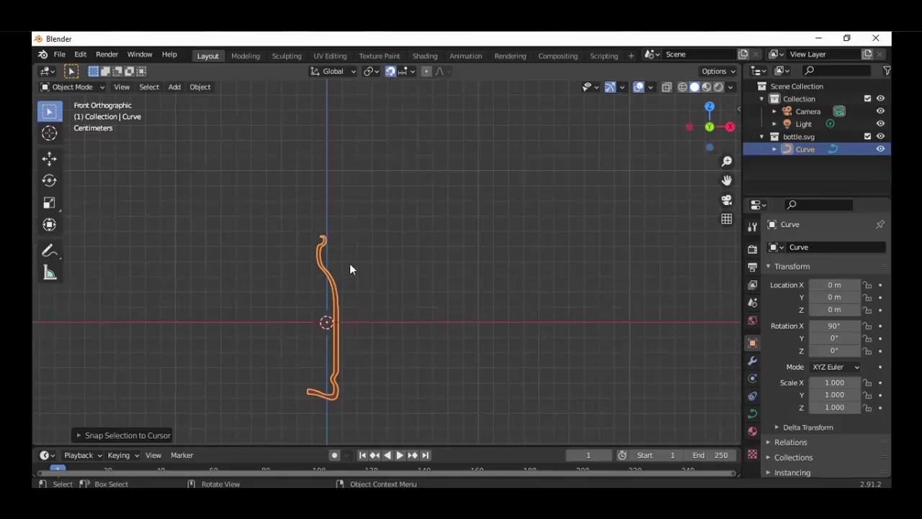
{"action": "key", "text": "g"}
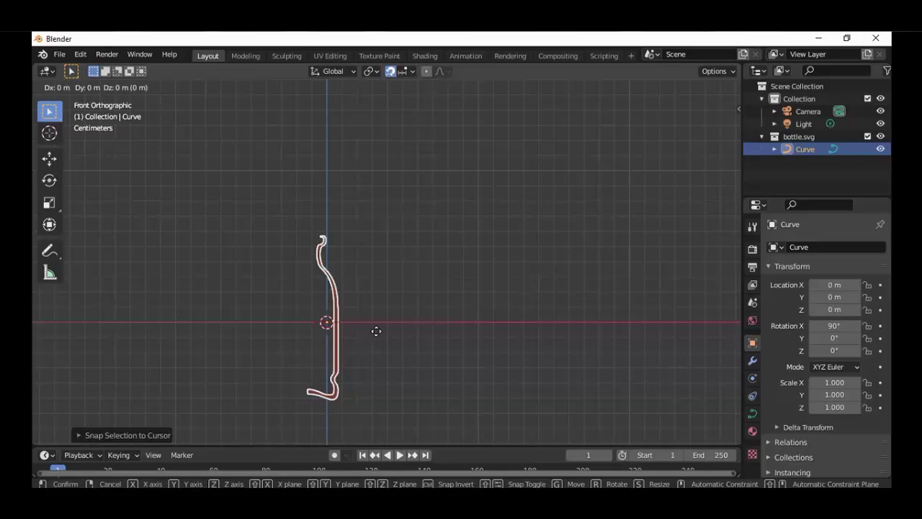
{"action": "key", "text": "x"}
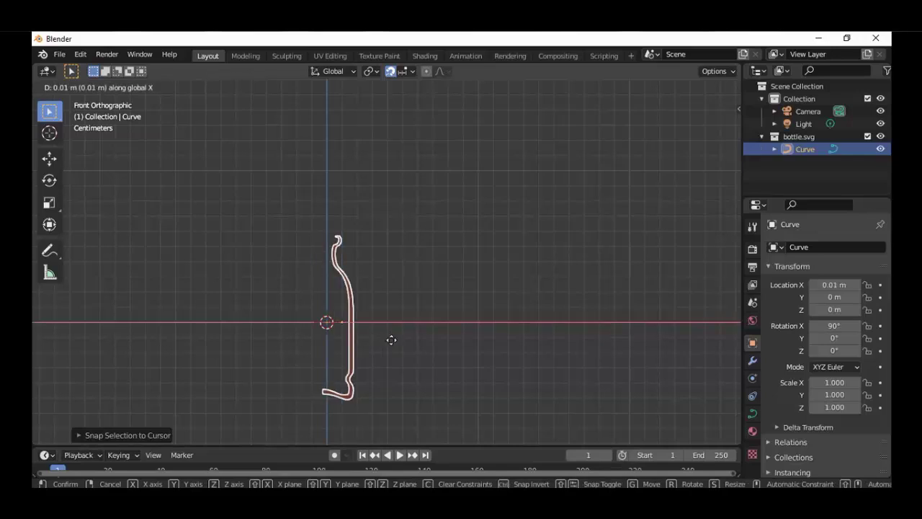
{"action": "left_click", "coordinate": [395, 343]}
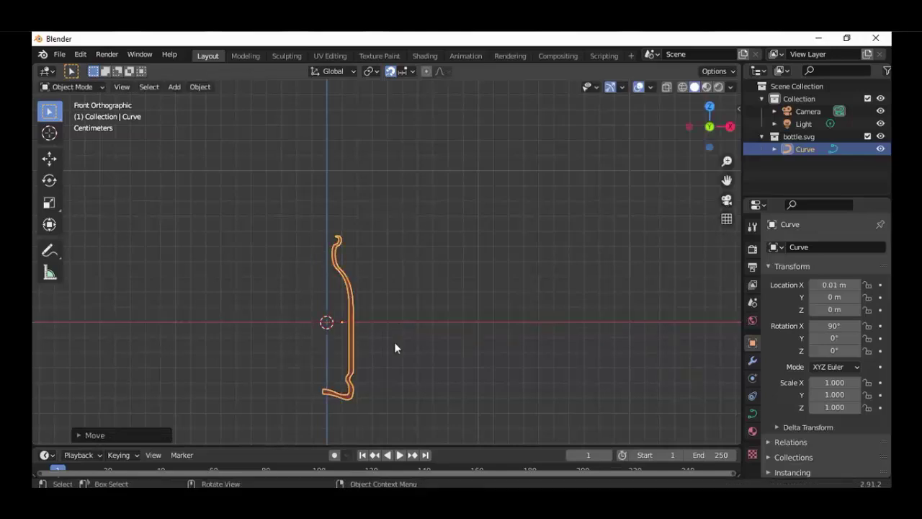
{"action": "middle_click_drag", "start_coordinate": [404, 368], "coordinate": [400, 298], "text": "shift"}
{"action": "scroll", "coordinate": [392, 272], "scroll_direction": "up", "scroll_amount": 1}
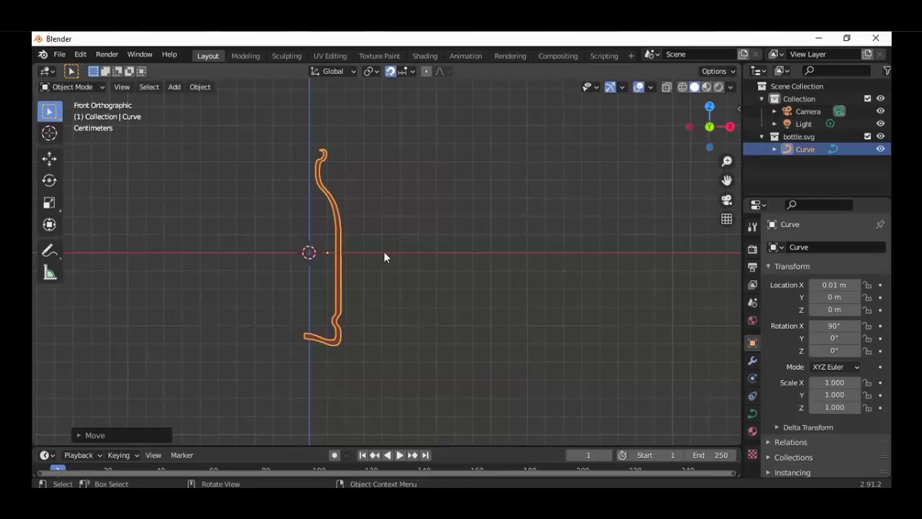
{"action": "left_click", "coordinate": [98, 86]}
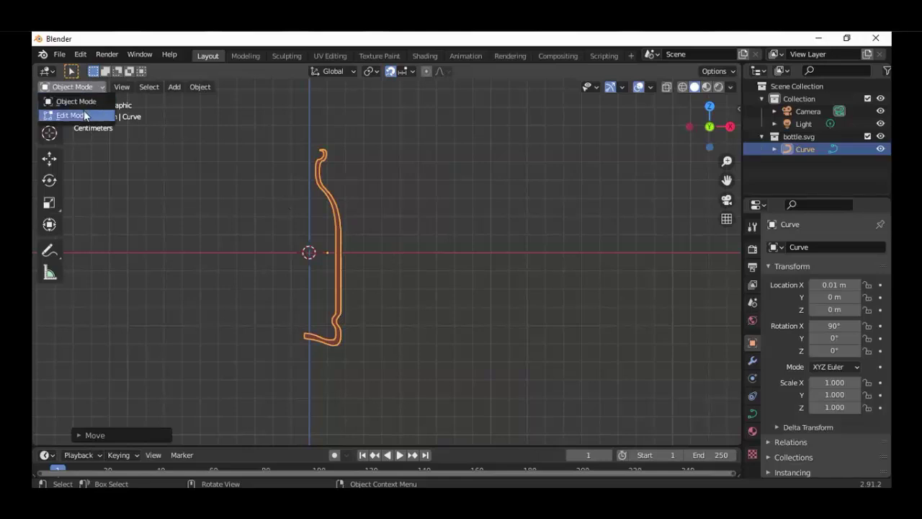
{"action": "key", "text": "Tab"}
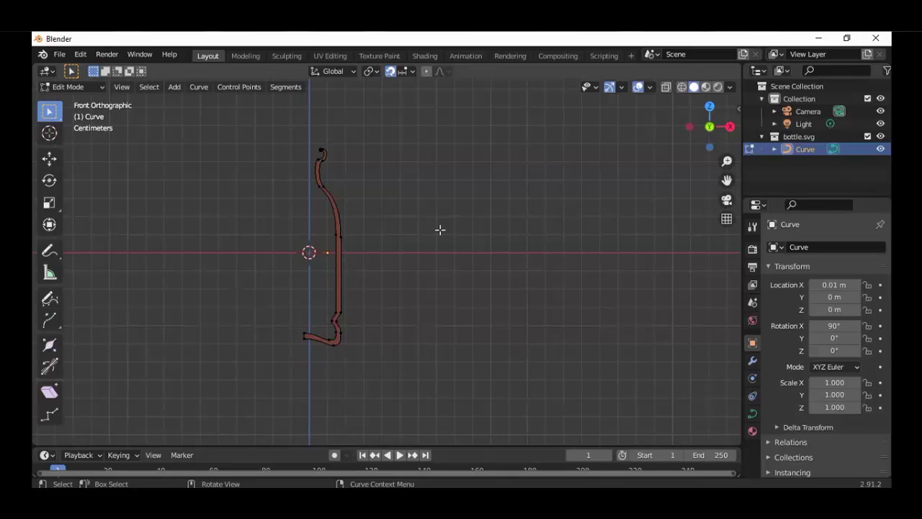
{"action": "scroll", "coordinate": [440, 229], "scroll_direction": "up", "scroll_amount": 2}
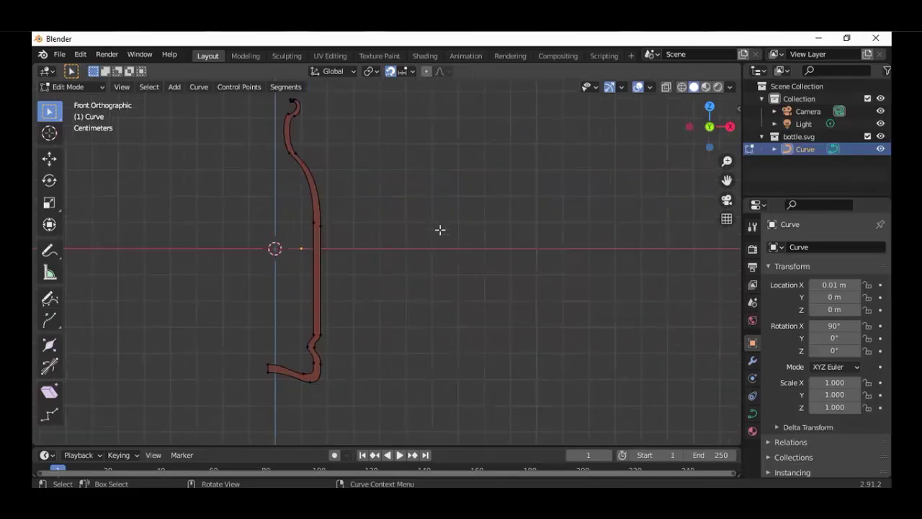
{"action": "scroll", "coordinate": [439, 229], "scroll_direction": "down", "scroll_amount": 1}
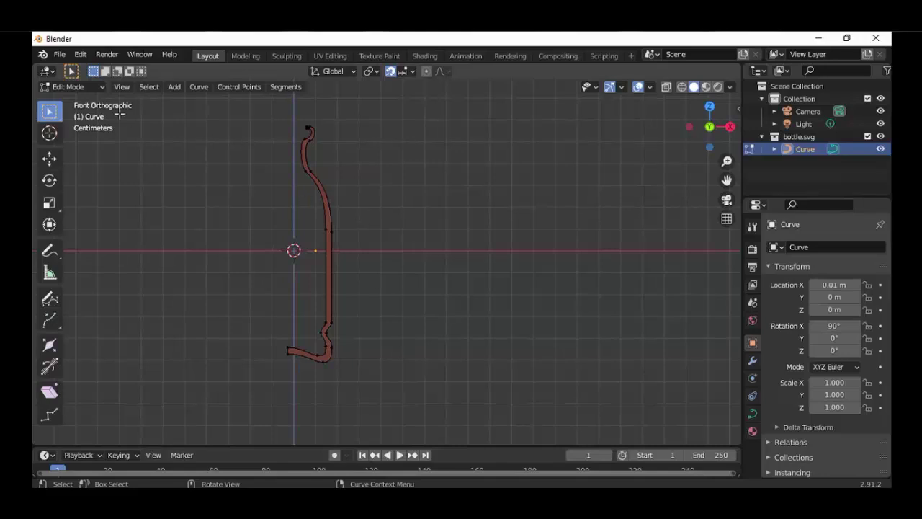
{"action": "left_click", "coordinate": [75, 89]}
{"action": "left_click", "coordinate": [75, 101]}
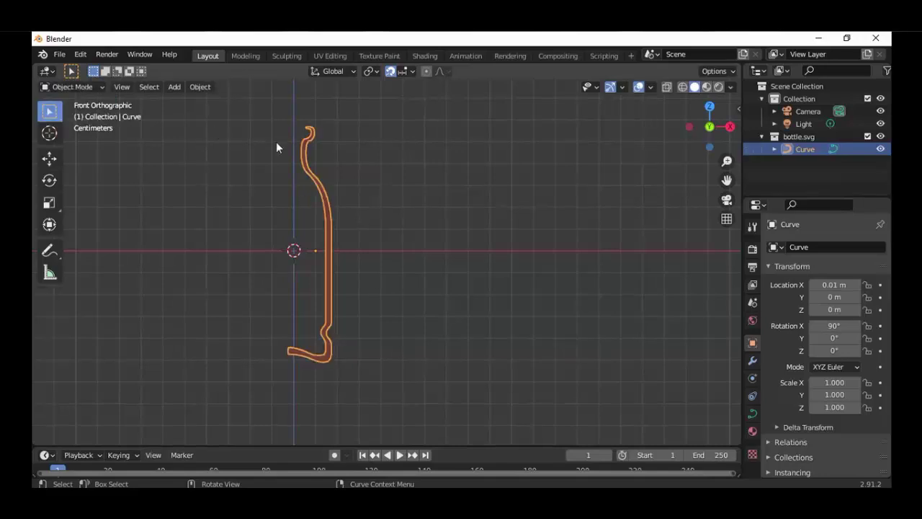
- Convert the bottle curve to a mesh, enter Edit Mode and select all vertices
{"action": "left_click", "coordinate": [199, 87]}
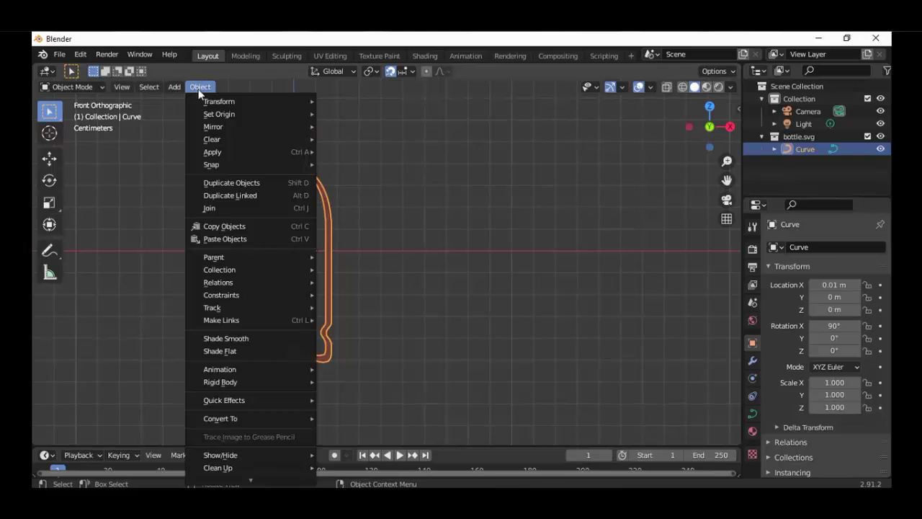
{"action": "mouse_move", "coordinate": [300, 418]}
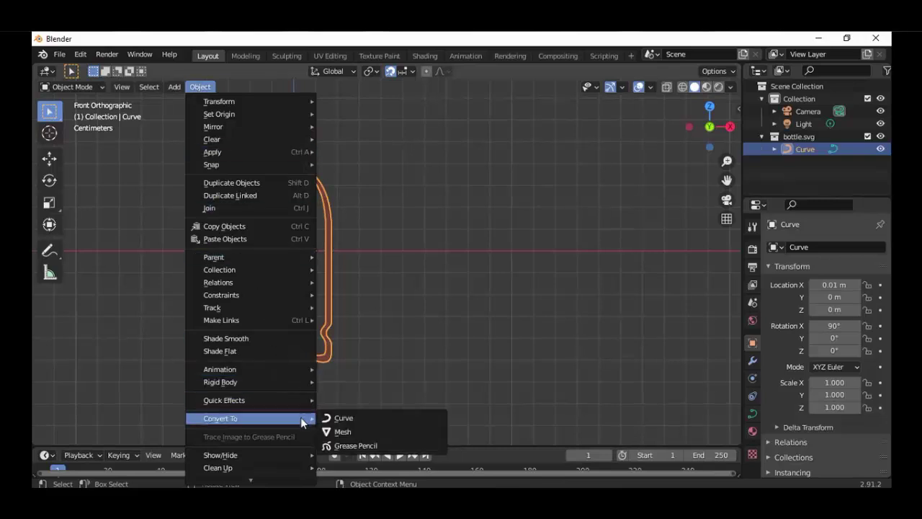
{"action": "left_click", "coordinate": [327, 433]}
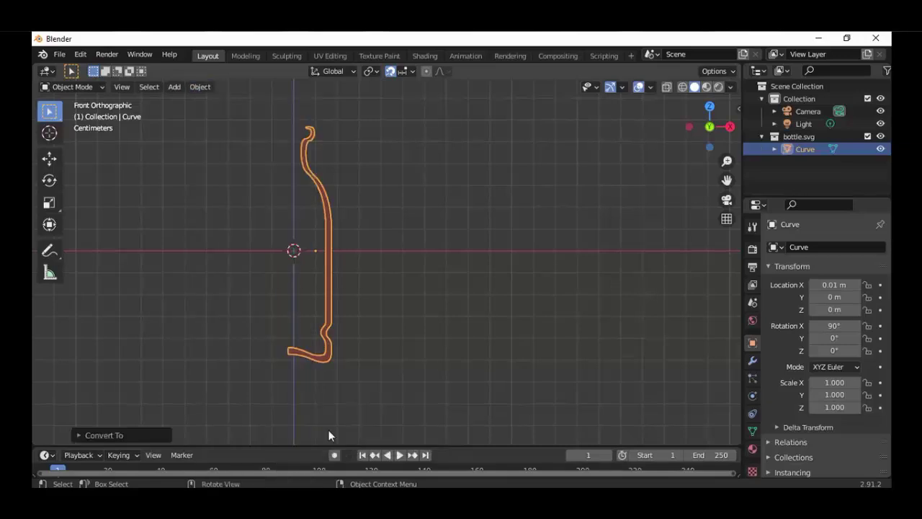
{"action": "left_click", "coordinate": [54, 86]}
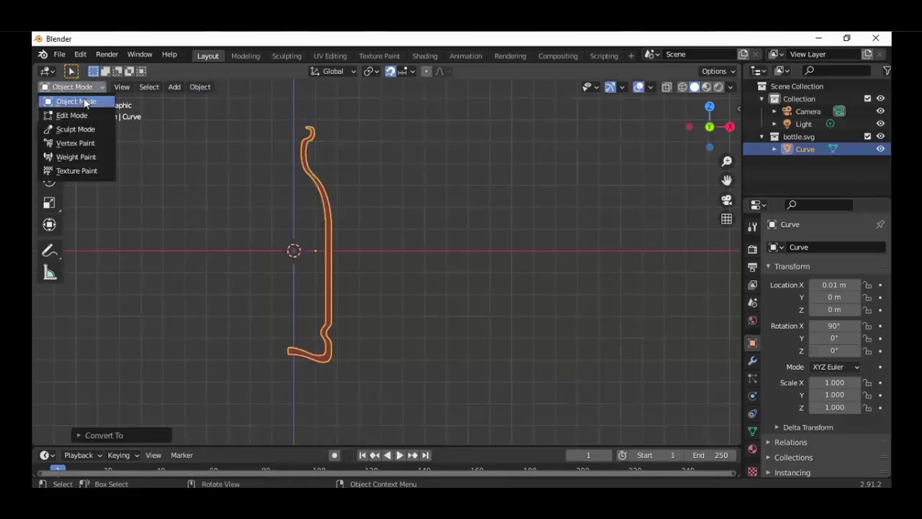
{"action": "left_click", "coordinate": [76, 115]}
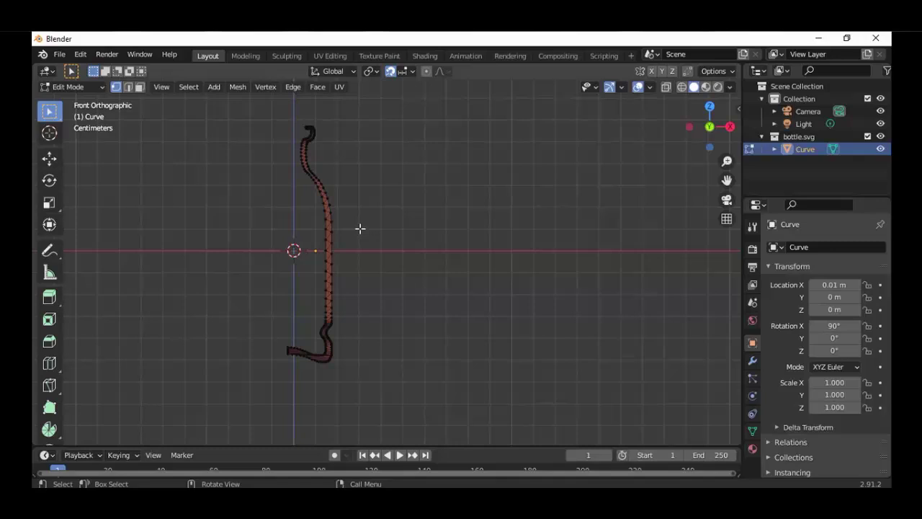
{"action": "key", "text": "a"}
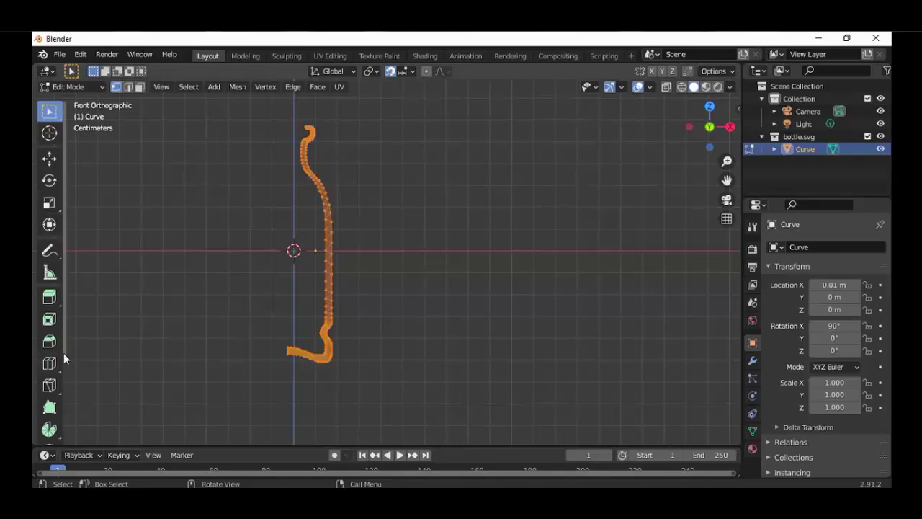
- Activate the Spin tool with its settings shown and make a trial spin from top view
{"action": "left_click_drag", "start_coordinate": [67, 331], "coordinate": [105, 330]}
{"action": "scroll", "coordinate": [96, 337], "scroll_direction": "down", "scroll_amount": 3}
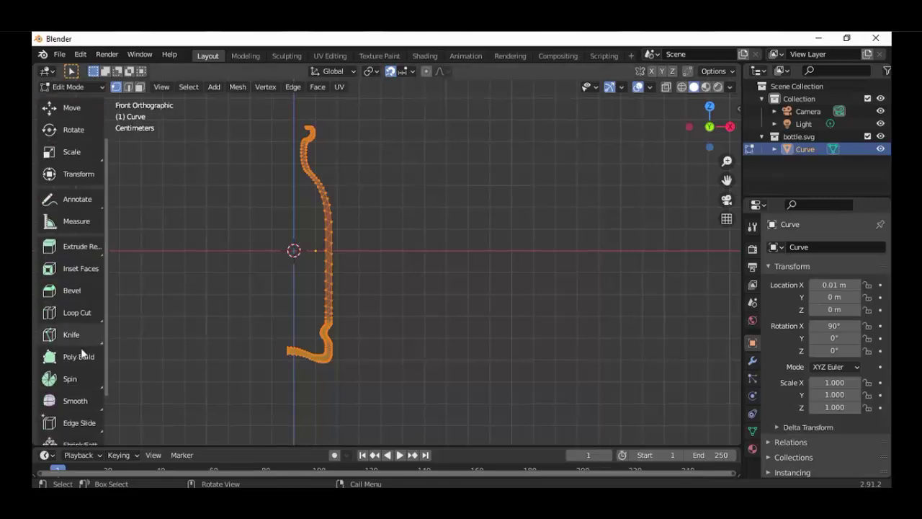
{"action": "left_click", "coordinate": [66, 380]}
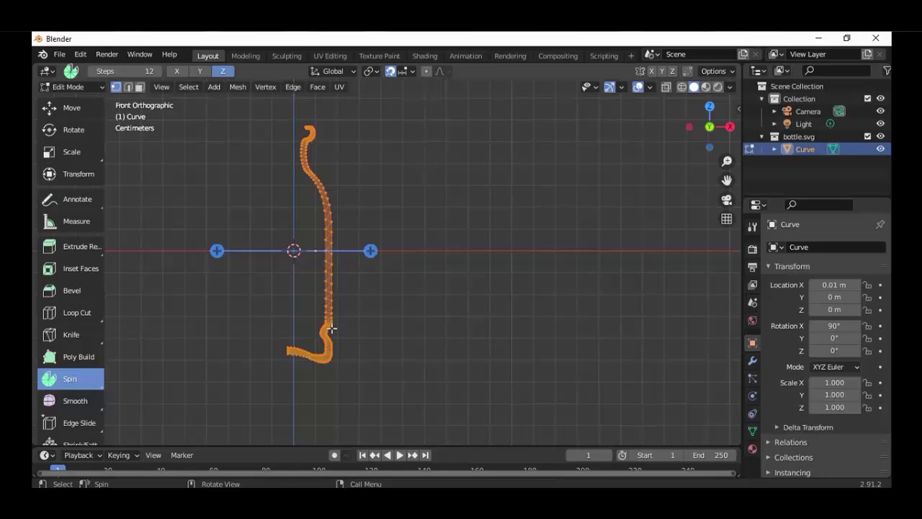
{"action": "middle_click_drag", "start_coordinate": [451, 224], "coordinate": [446, 255]}
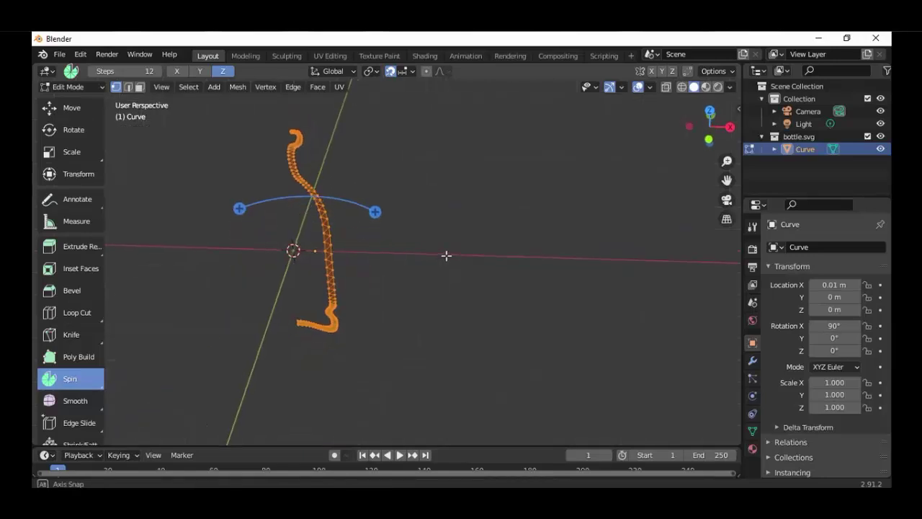
{"action": "left_click", "coordinate": [752, 228]}
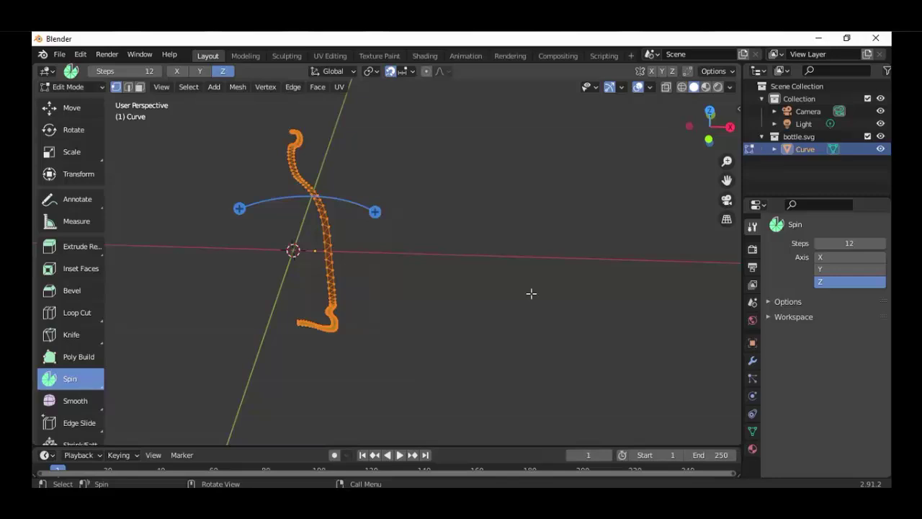
{"action": "key", "text": "KP_7"}
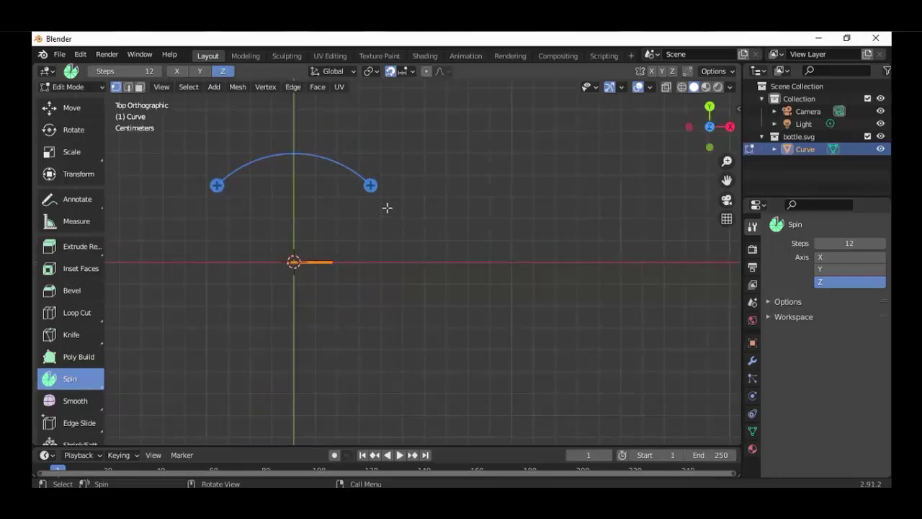
{"action": "left_click_drag", "start_coordinate": [370, 186], "coordinate": [215, 290]}
{"action": "middle_click_drag", "start_coordinate": [391, 350], "coordinate": [346, 246]}
{"action": "key", "text": "ctrl+z"}
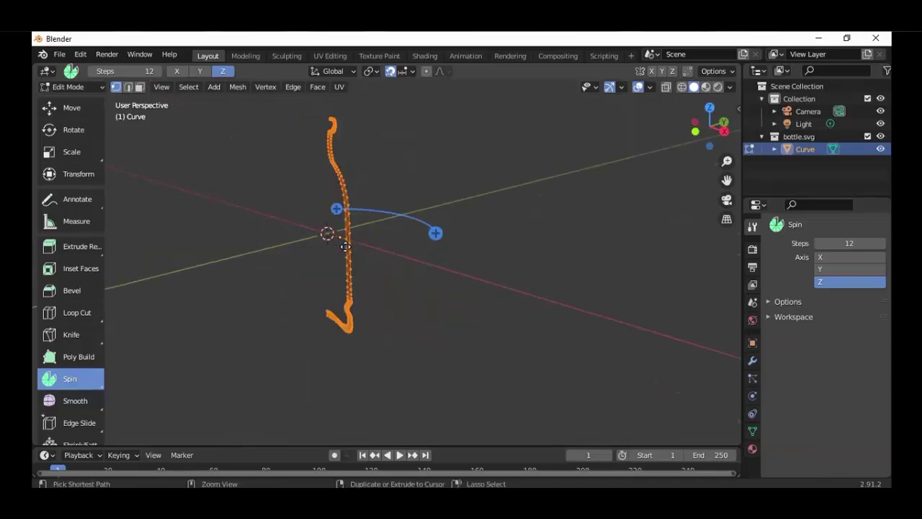
{"action": "key", "text": "KP_7"}
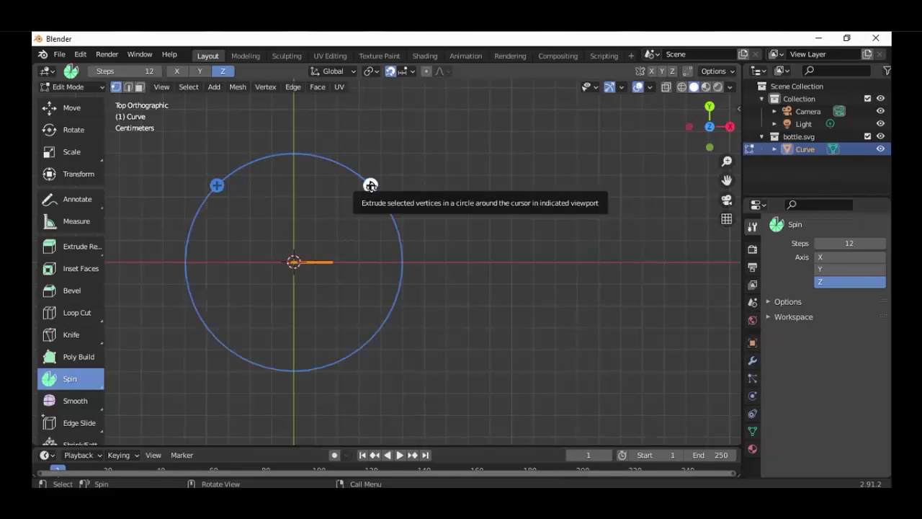
{"action": "left_click", "coordinate": [370, 186]}
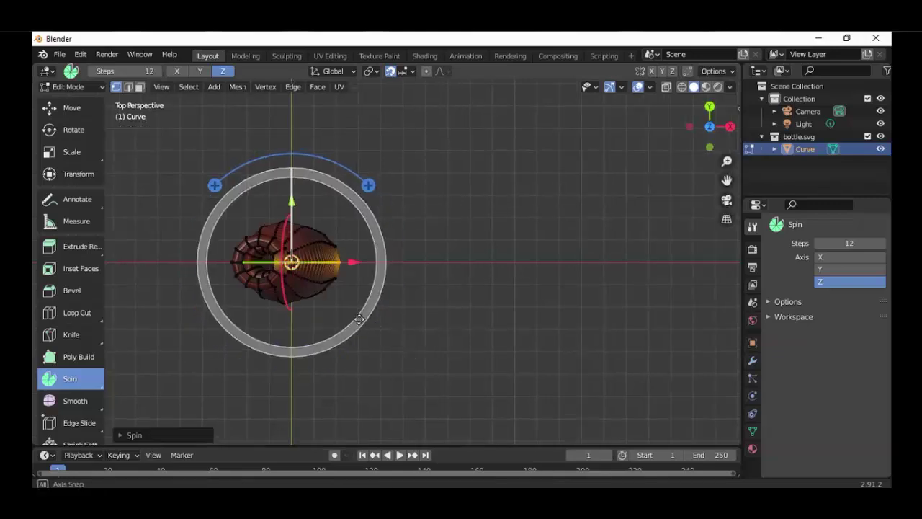
{"action": "middle_click_drag", "start_coordinate": [360, 319], "coordinate": [385, 347]}
{"action": "scroll", "coordinate": [385, 347], "scroll_direction": "up", "scroll_amount": 1}
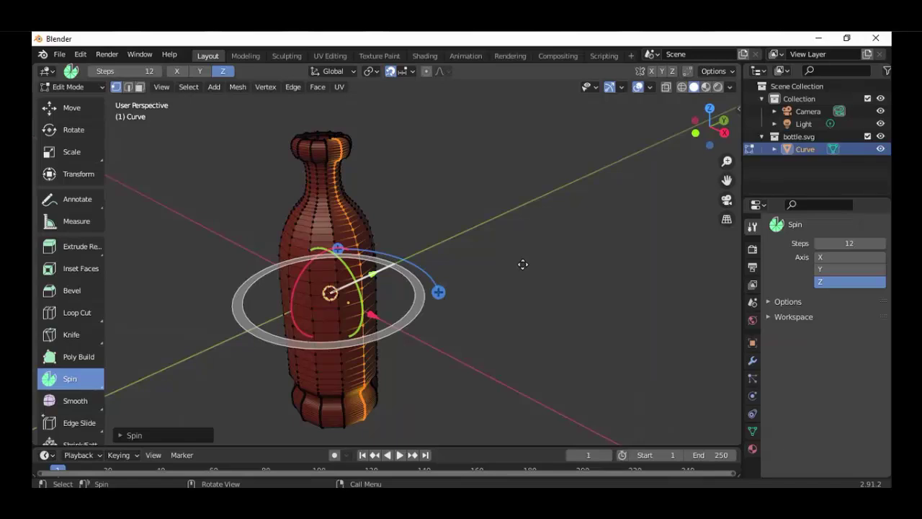
- Undo the 12-step spin, set Spin Steps to 48, and spin the profile a full turn
{"action": "key", "text": "ctrl+z"}
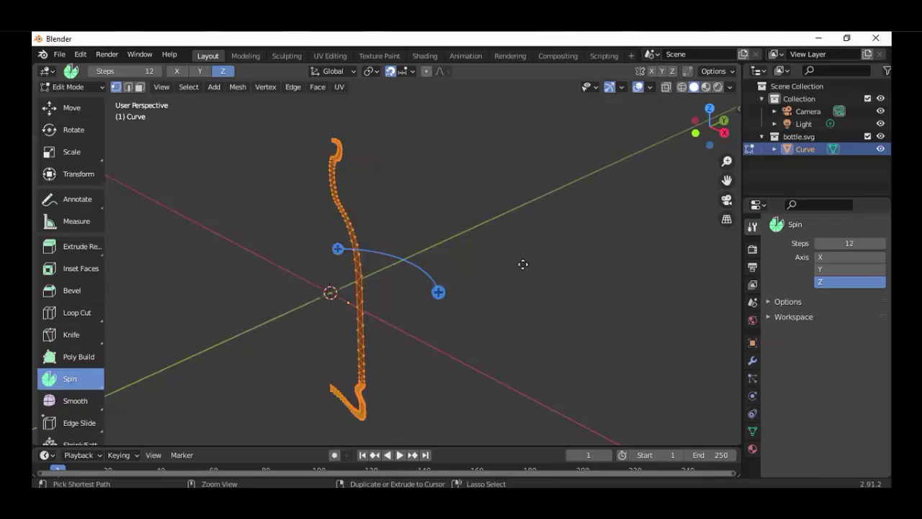
{"action": "left_click", "coordinate": [853, 245]}
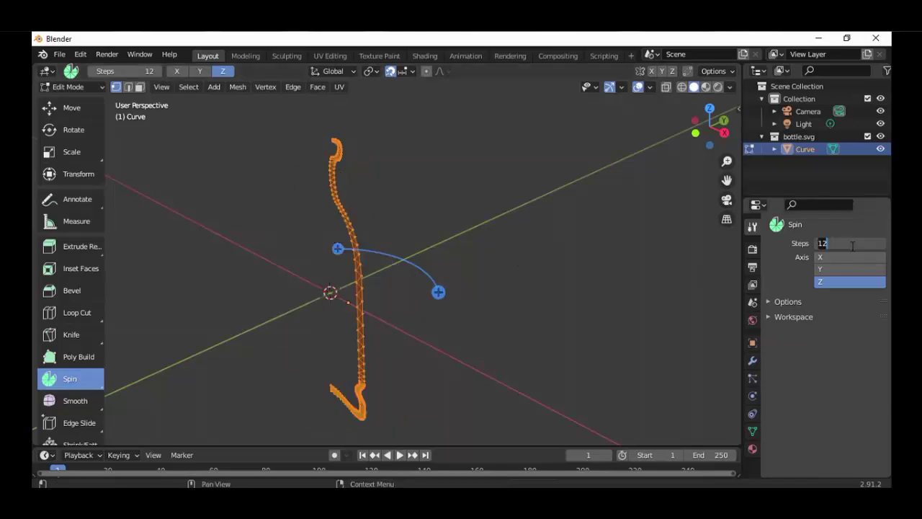
{"action": "type", "text": "24"}
{"action": "key", "text": "BackSpace"}
{"action": "key", "text": "BackSpace"}
{"action": "type", "text": "48"}
{"action": "key", "text": "Return"}
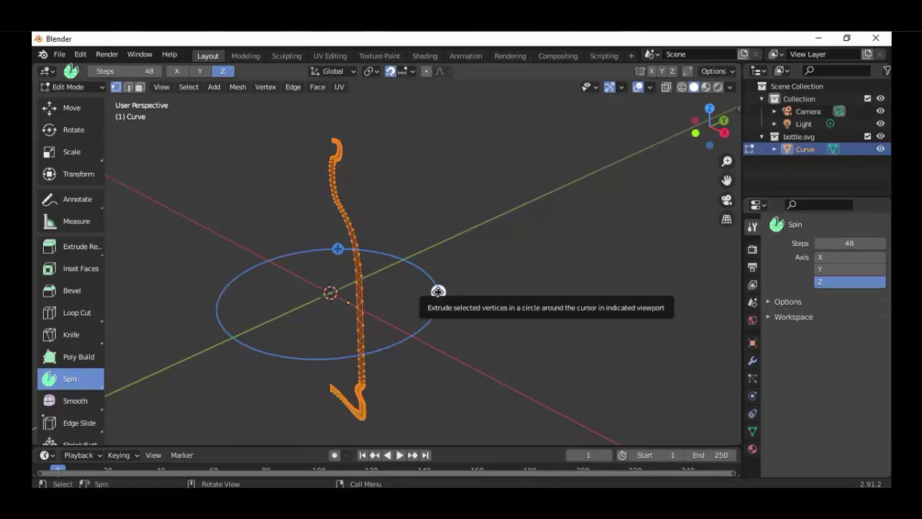
{"action": "left_click", "coordinate": [438, 292]}
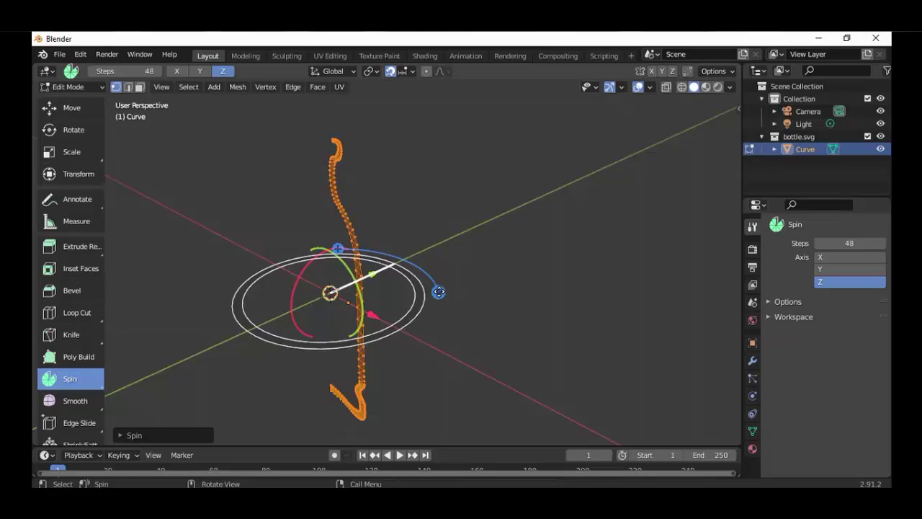
{"action": "middle_click_drag", "start_coordinate": [439, 292], "coordinate": [243, 225]}
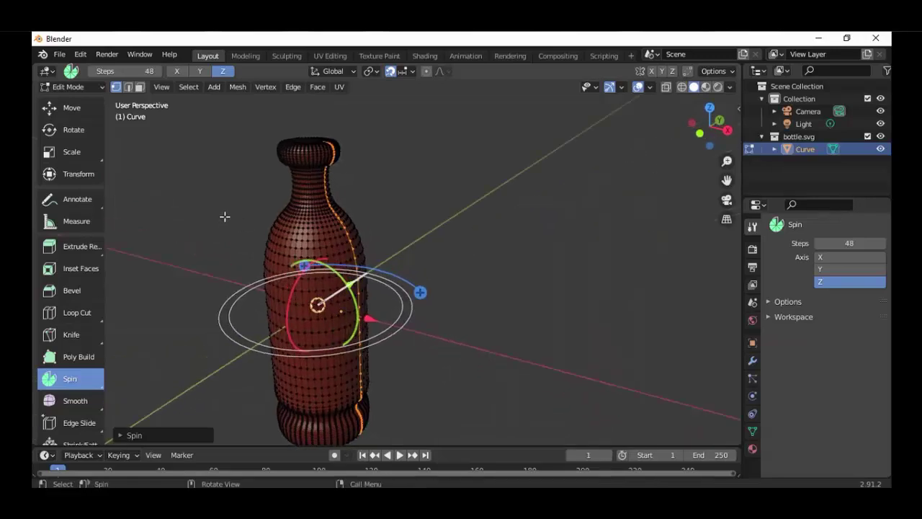
- Switch from front view to Object Mode and orbit to see the shaded bottle from above
{"action": "key", "text": "KP_1"}
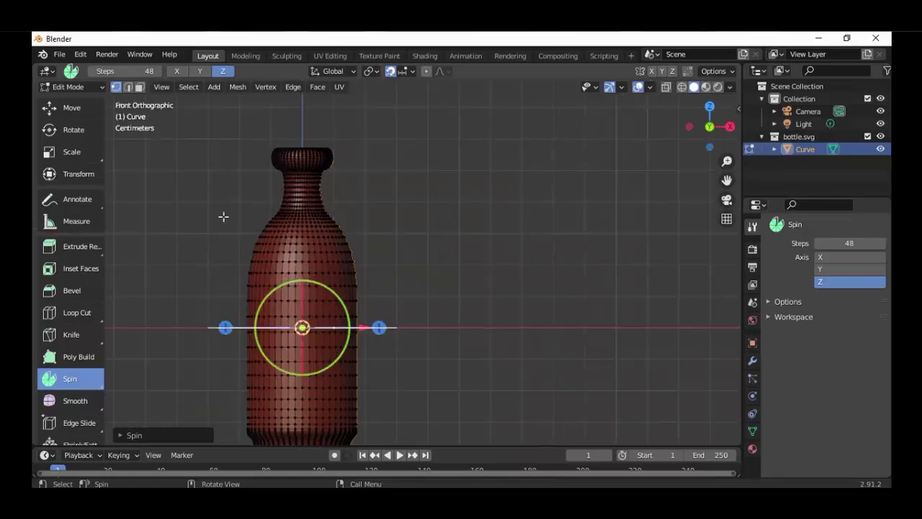
{"action": "scroll", "coordinate": [223, 216], "scroll_direction": "down", "scroll_amount": 2}
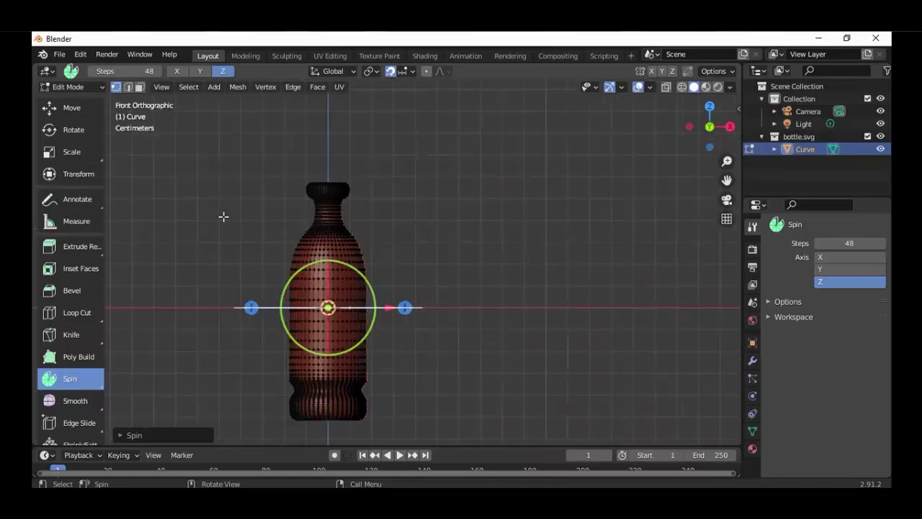
{"action": "left_click", "coordinate": [89, 88]}
{"action": "left_click", "coordinate": [72, 99]}
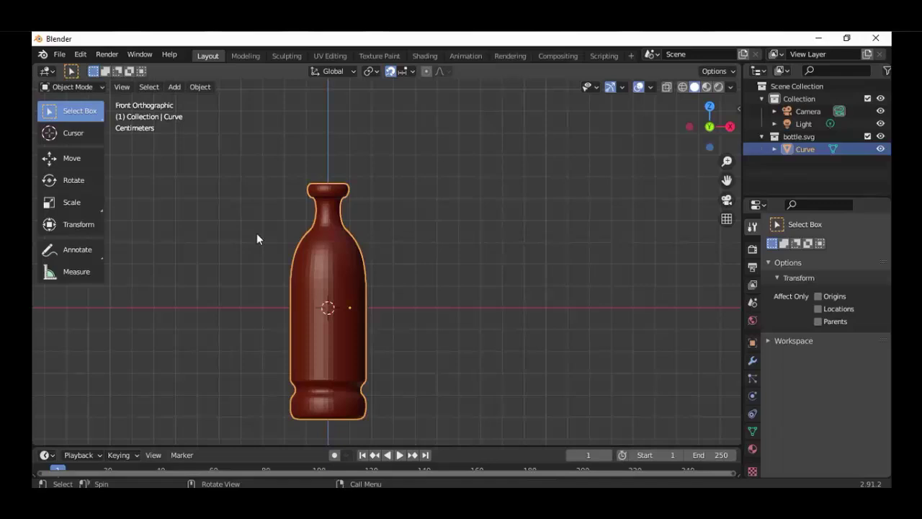
{"action": "middle_click_drag", "start_coordinate": [368, 262], "coordinate": [398, 246], "text": "shift"}
{"action": "scroll", "coordinate": [424, 257], "scroll_direction": "up", "scroll_amount": 1}
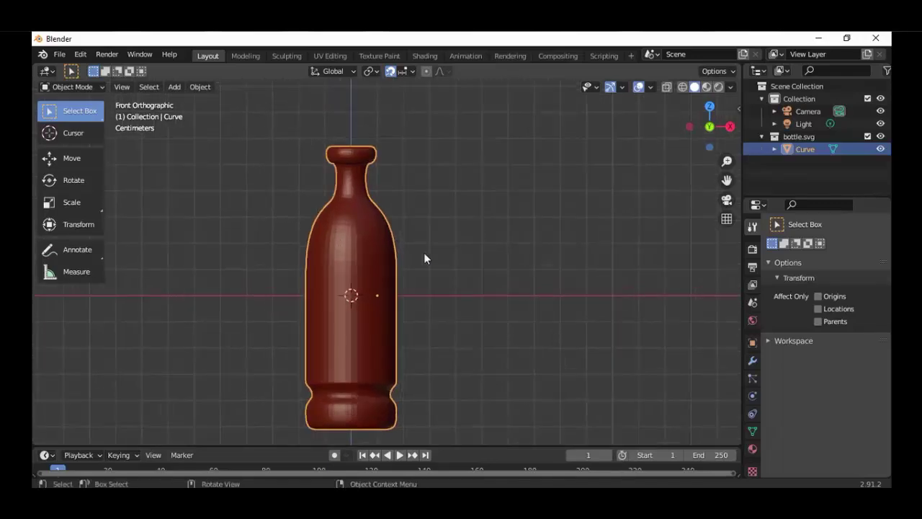
{"action": "middle_click_drag", "start_coordinate": [432, 252], "coordinate": [395, 282]}
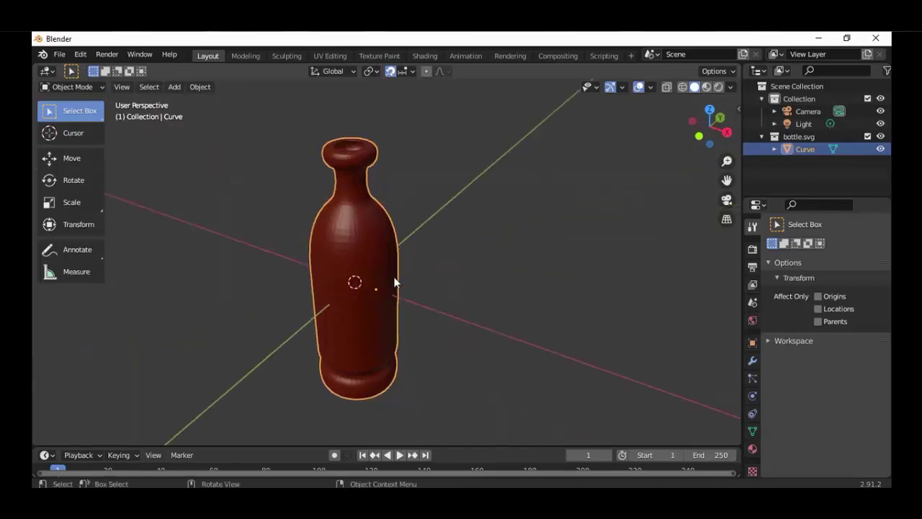